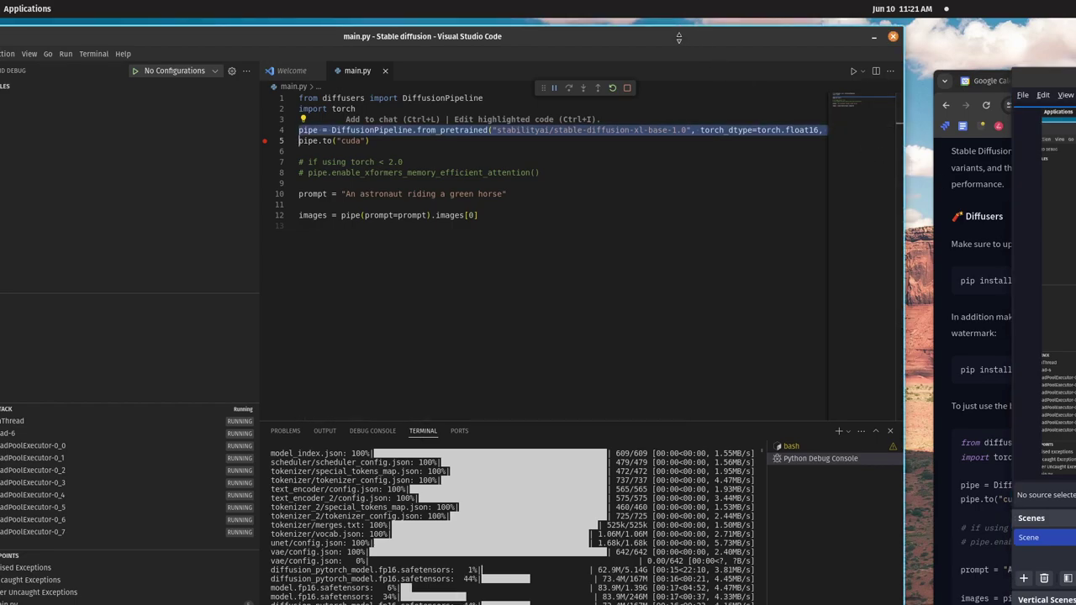
# Step: Rearrange the code editor and browser windows so the editor's left edge is visible
pyautogui.moveTo(679, 38); pyautogui.dragTo(726, 39)
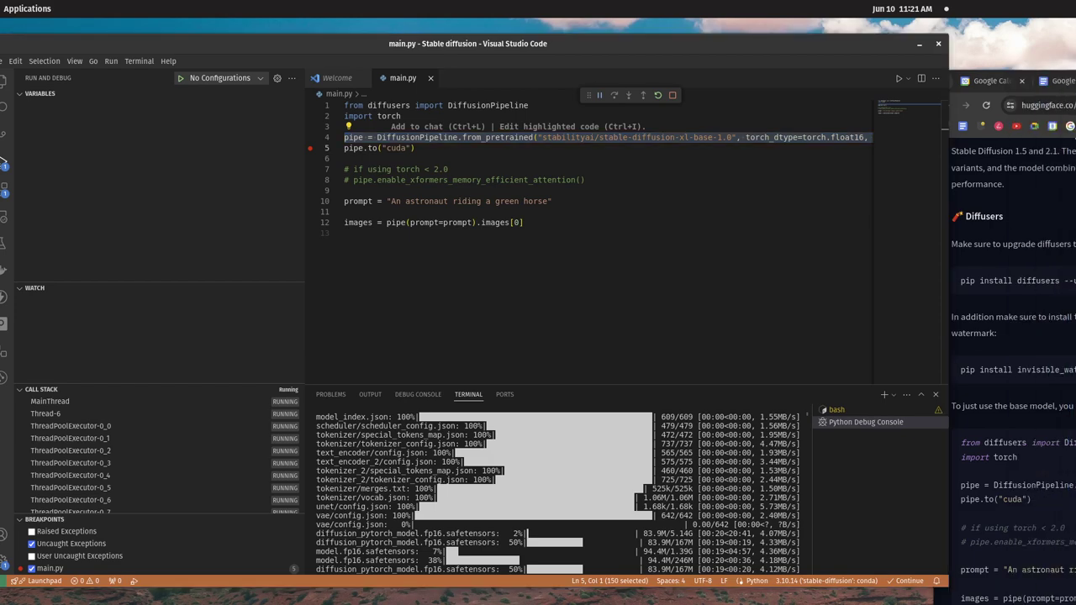
pyautogui.moveTo(1038, 80)
pyautogui.mouseDown()
pyautogui.moveTo(1071, 239)
pyautogui.moveTo(1075, 336)
pyautogui.mouseUp()
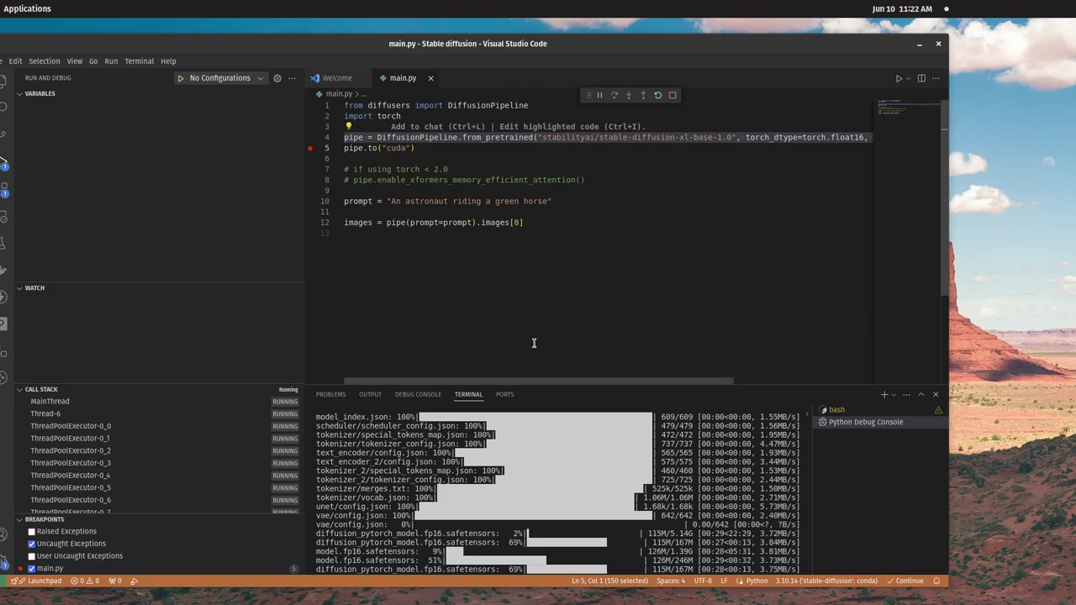
pyautogui.moveTo(335, 44); pyautogui.dragTo(396, 43)
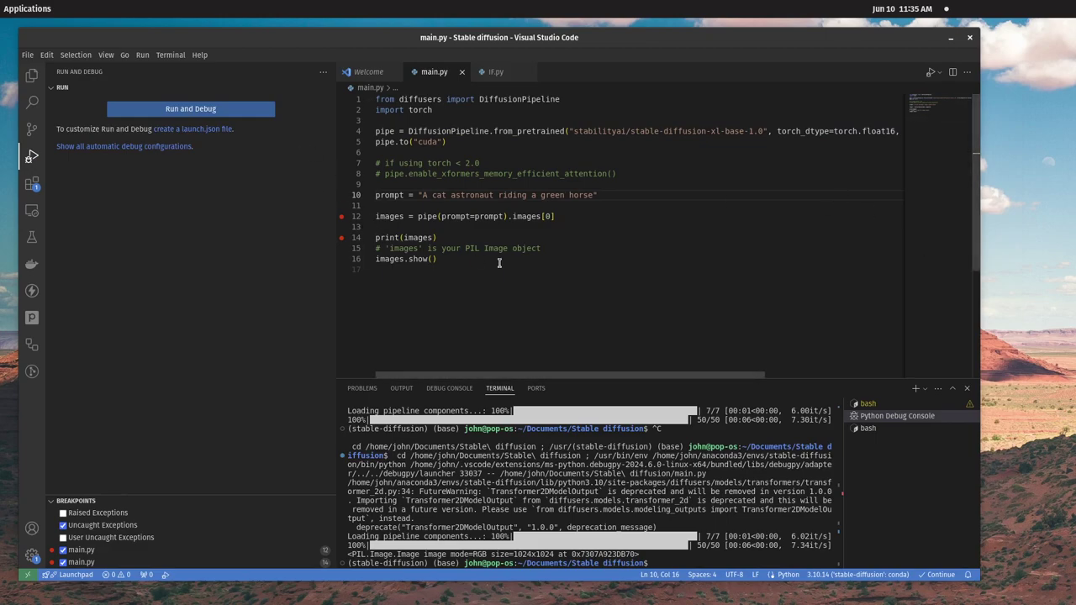
pyautogui.click(457, 248)
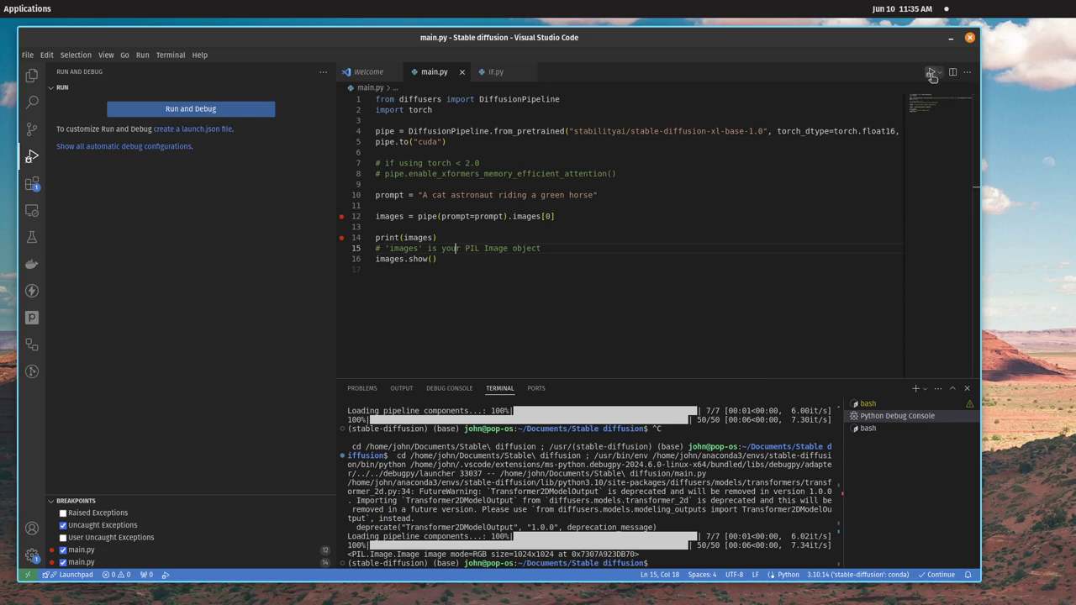
pyautogui.moveTo(680, 42); pyautogui.dragTo(710, 48)
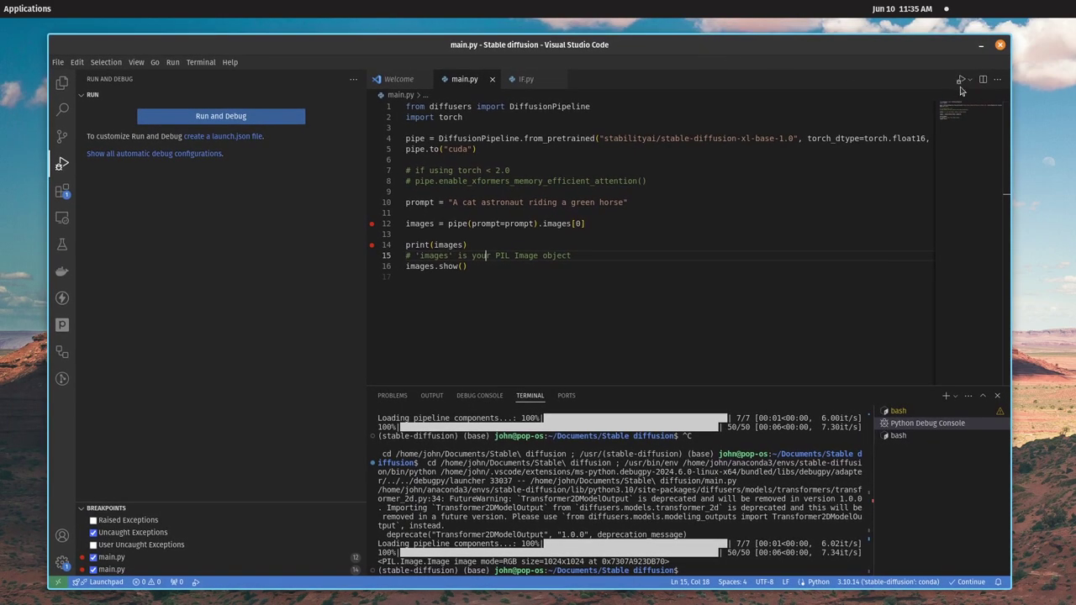
# Step: Start a debug run of main.py, with the cursor placed on empty line 11
pyautogui.click(961, 79)
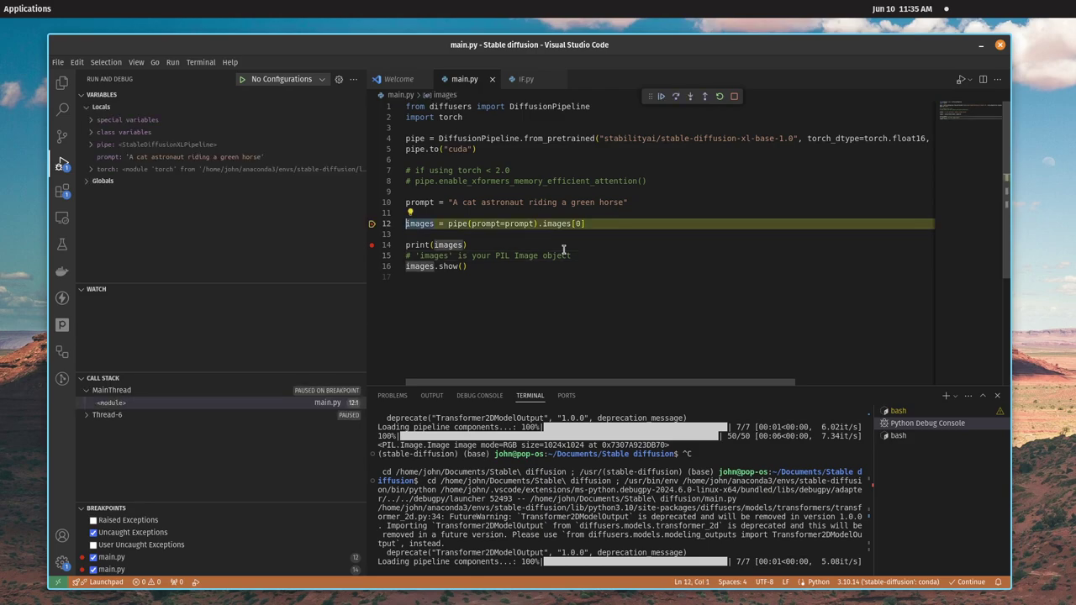
pyautogui.click(623, 203)
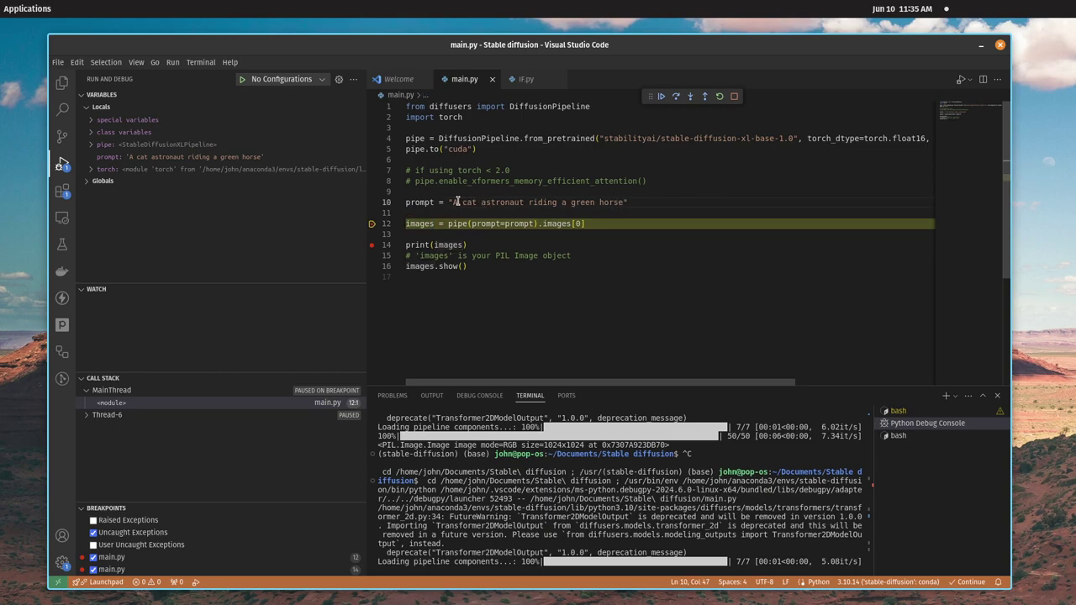
pyautogui.click(537, 211)
pyautogui.moveTo(557, 223)
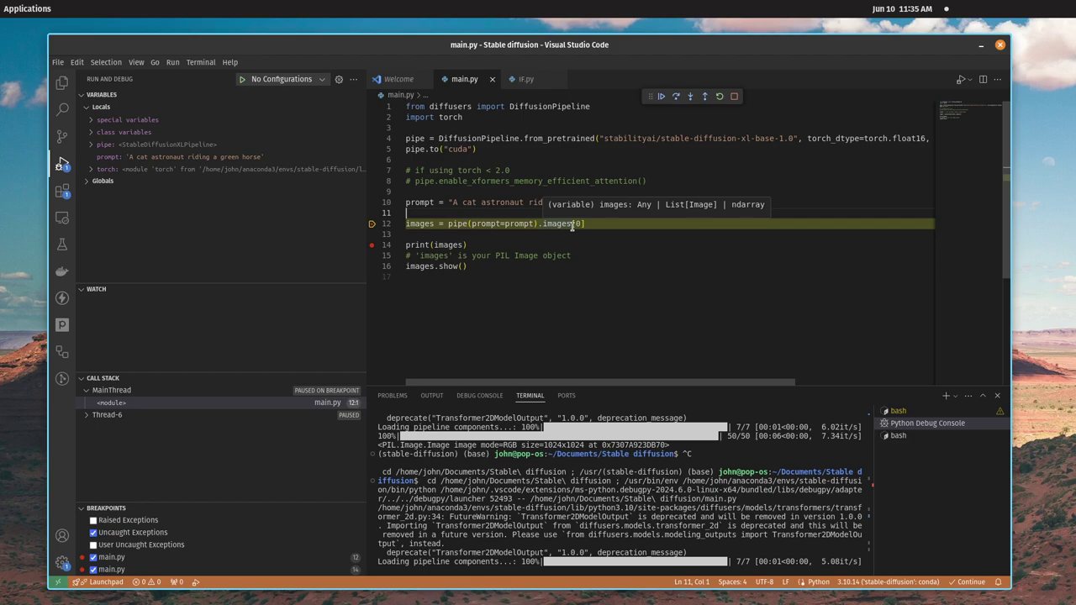
# Step: Continue past line 12, then step over the print and show lines
pyautogui.press('F5')
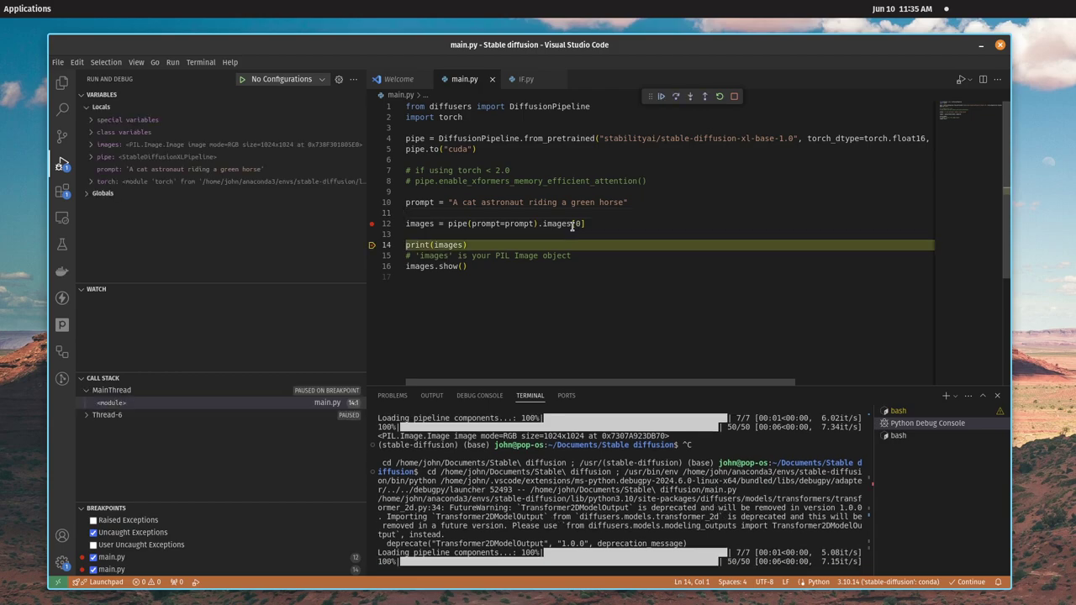
pyautogui.press('F10')
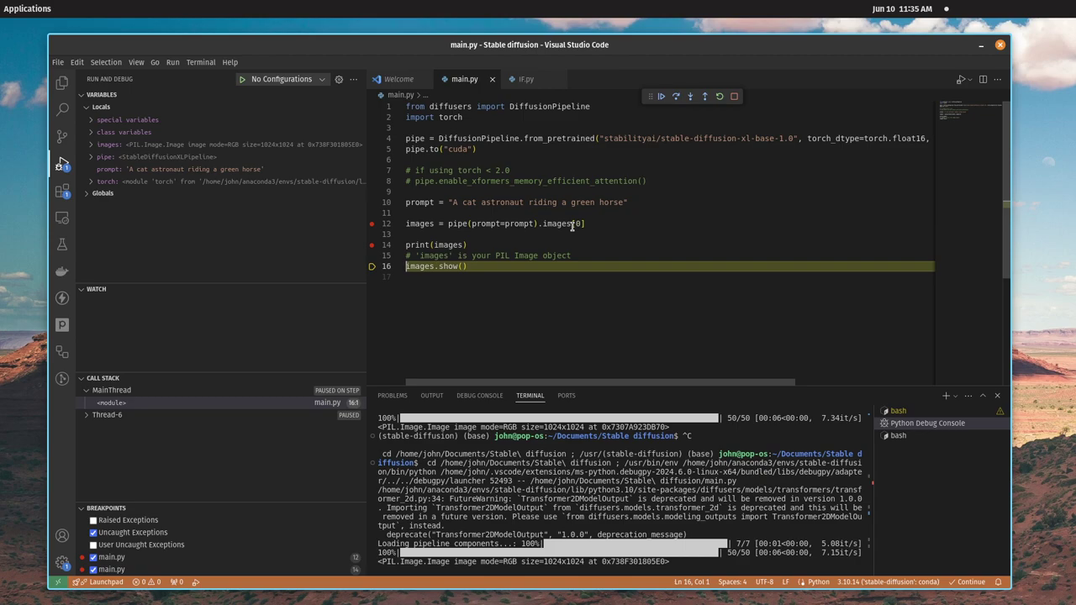
pyautogui.press('F10')
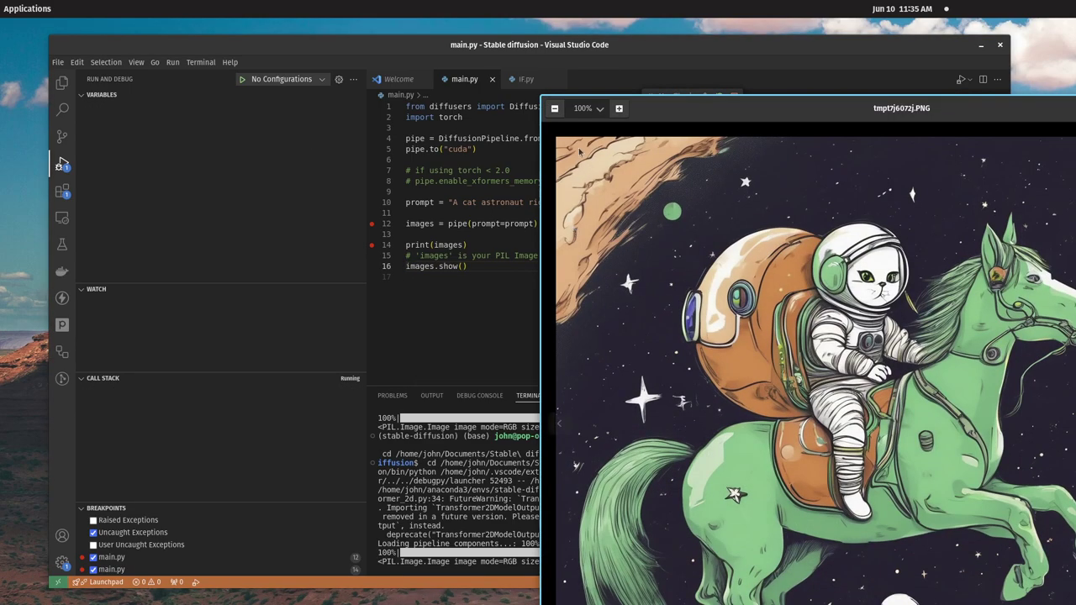
# Step: Move the Image Viewer window with the cat astronaut image to screen centre
pyautogui.moveTo(723, 108); pyautogui.dragTo(439, 24)
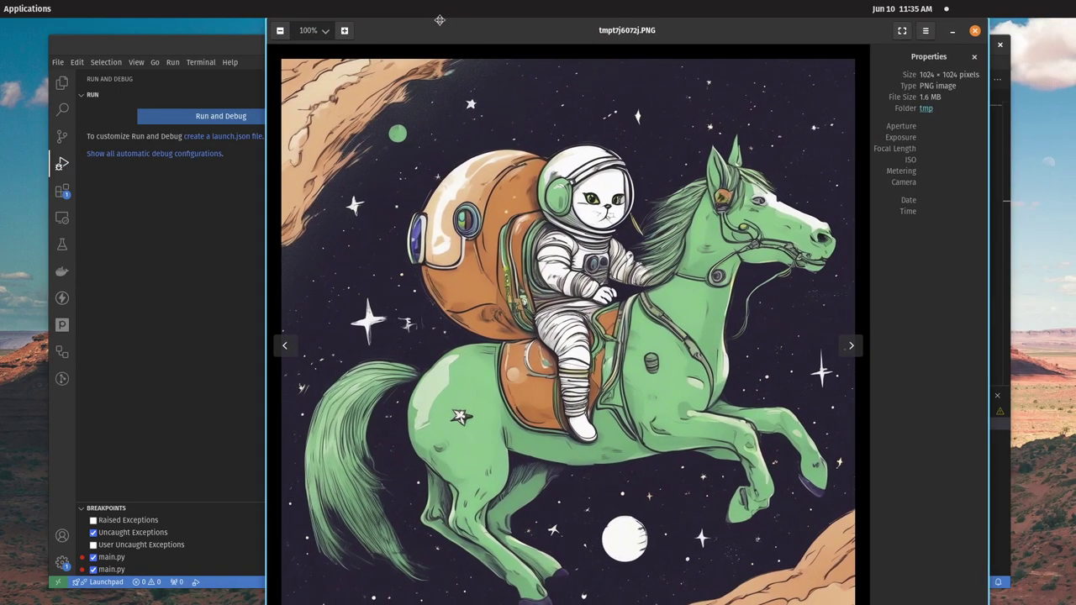